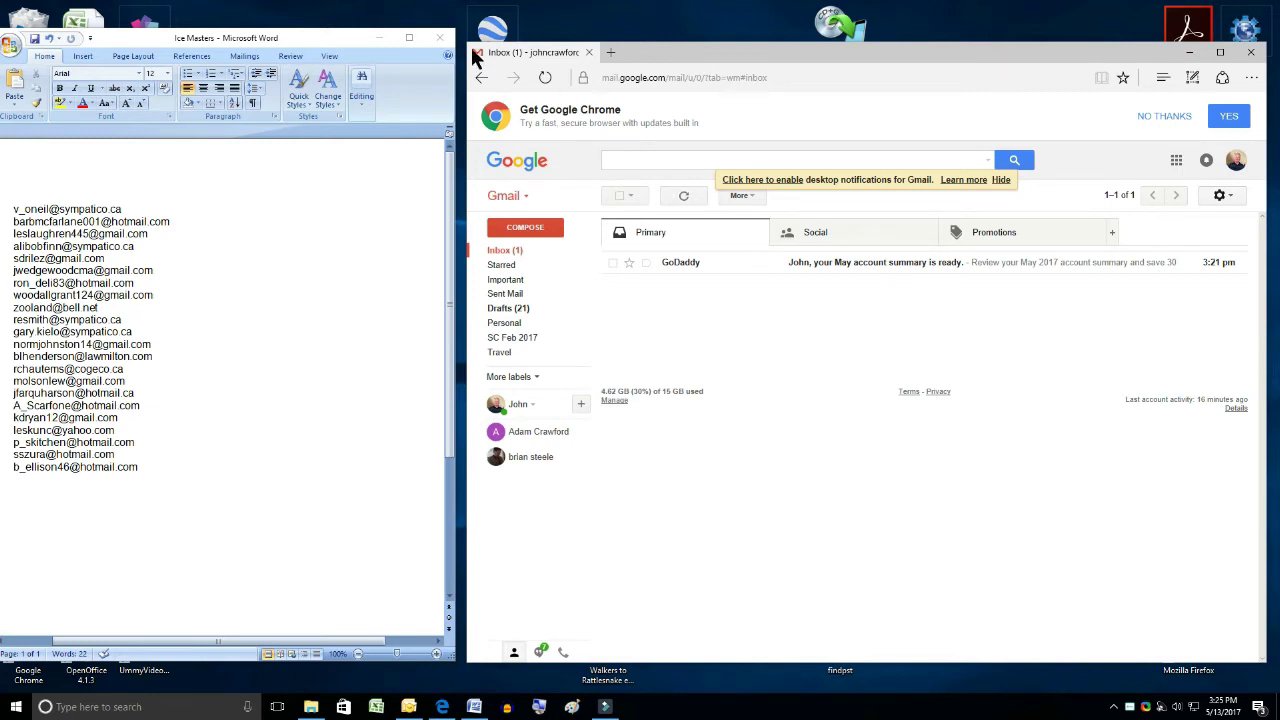
# Maximize the Ice Masters document and extend a selection down over all 22 e-mail addresses
pyautogui.click(407, 37)
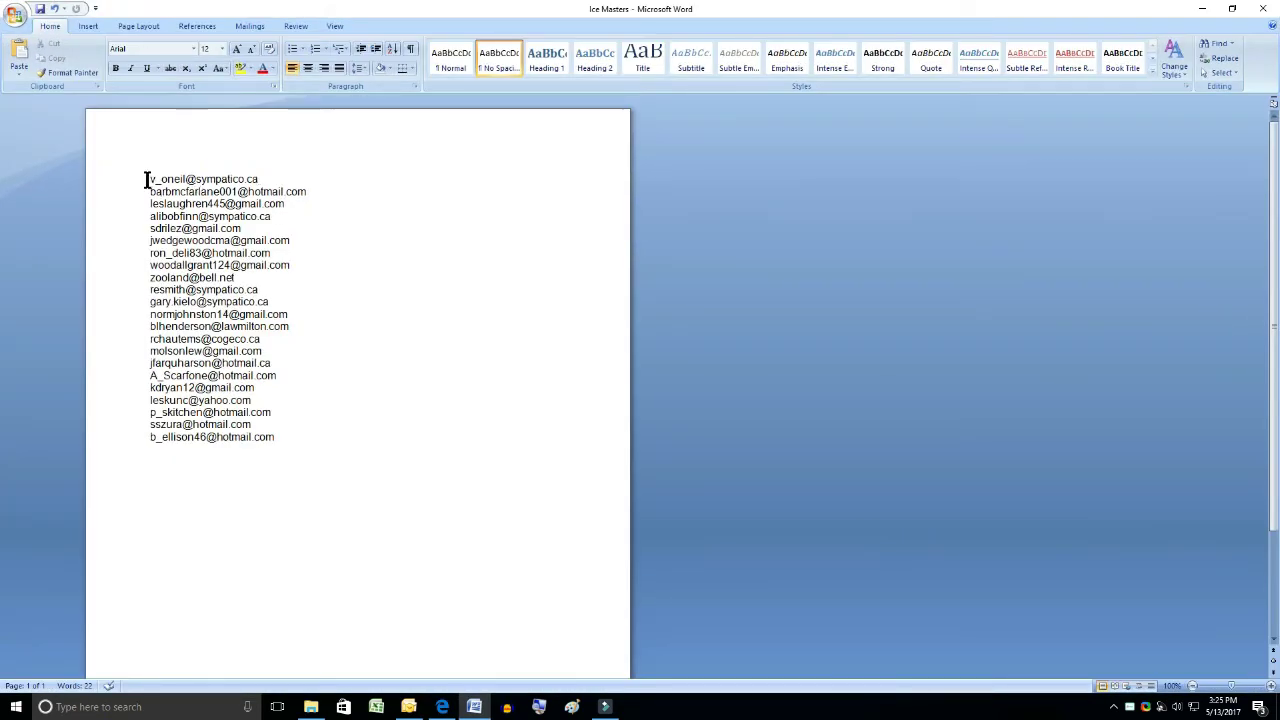
pyautogui.moveTo(2, 203)
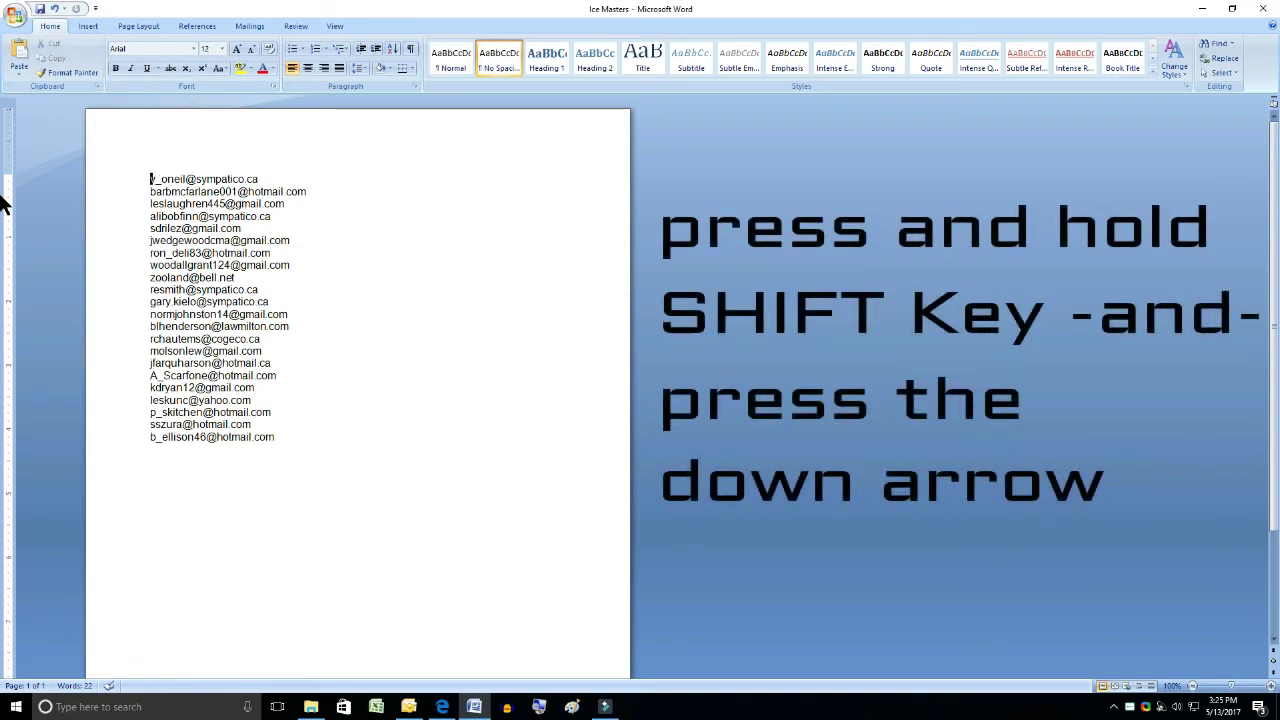
pyautogui.hotkey('shift', 'Down')
pyautogui.hotkey('shift', 'Down')
pyautogui.hotkey('shift', 'Down')
pyautogui.hotkey('shift', 'Down')
pyautogui.hotkey('shift', 'Down')
pyautogui.hotkey('shift', 'Down')
pyautogui.hotkey('shift', 'Down')
pyautogui.hotkey('shift', 'Down')
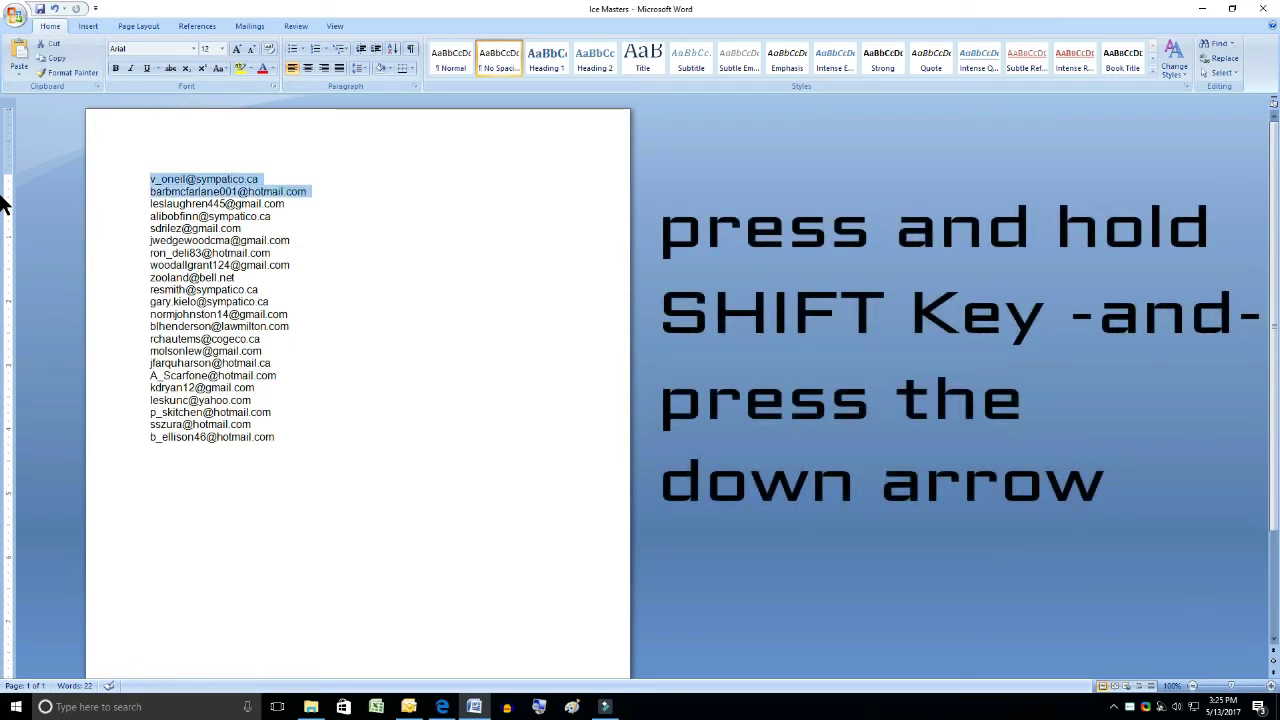
pyautogui.hotkey('shift', 'Down')
pyautogui.hotkey('shift', 'Down')
pyautogui.hotkey('shift', 'Down')
pyautogui.hotkey('shift', 'Down')
pyautogui.hotkey('shift', 'Down')
pyautogui.hotkey('shift', 'Down')
pyautogui.hotkey('shift', 'Down')
pyautogui.hotkey('shift', 'Down')
pyautogui.hotkey('shift', 'Down')
pyautogui.hotkey('shift', 'Down')
pyautogui.hotkey('shift', 'Down')
pyautogui.hotkey('shift', 'Down')
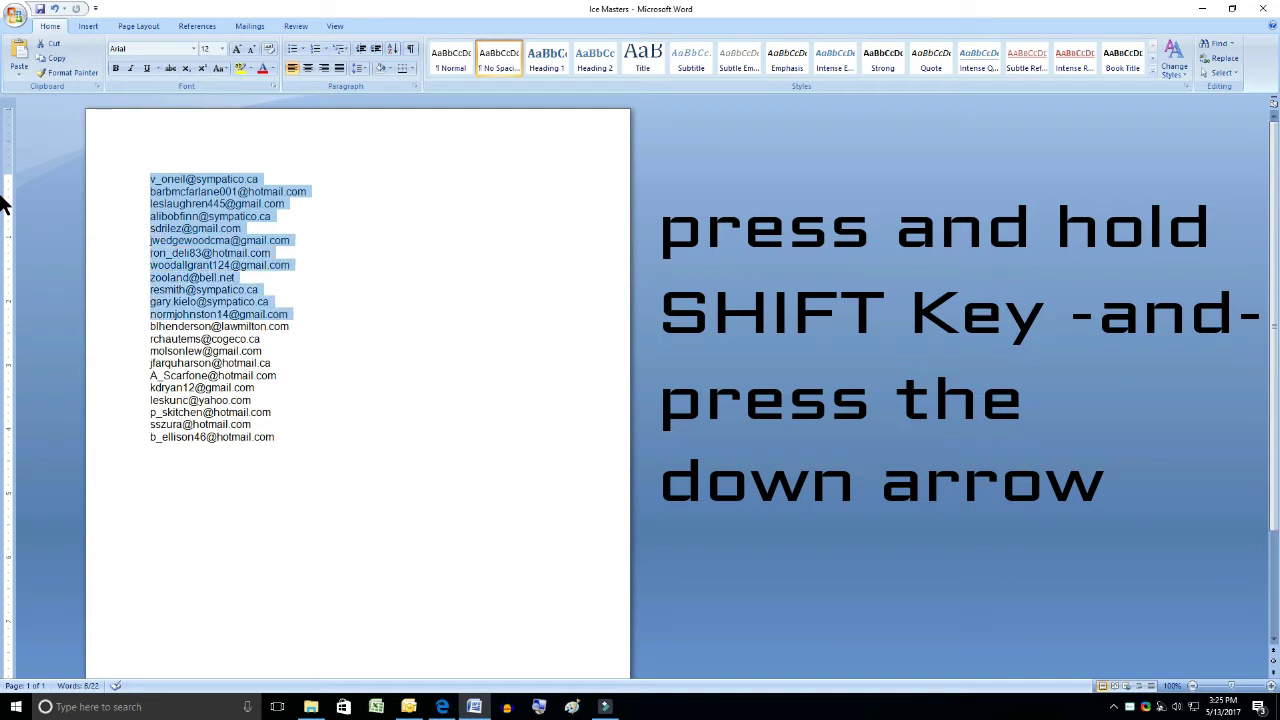
pyautogui.hotkey('shift', 'Down')
pyautogui.hotkey('shift', 'Down')
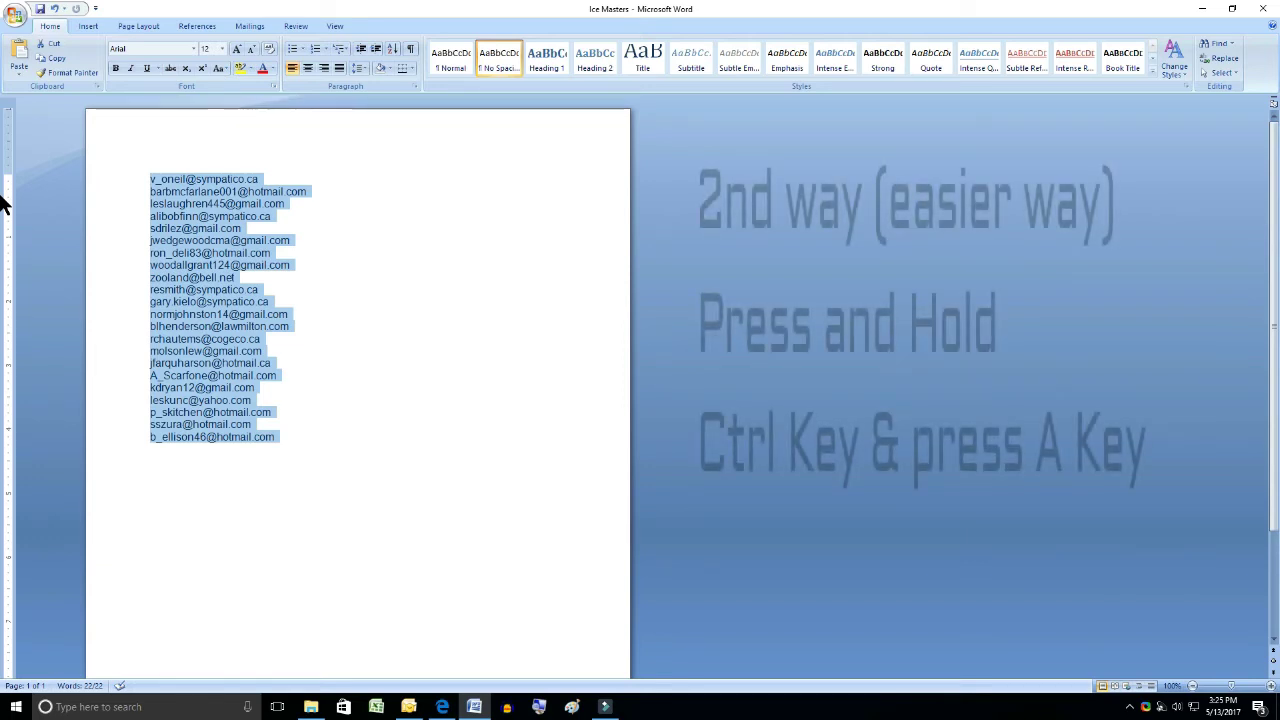
# Clear the partial selection and select the whole 22-address list with Ctrl+A
pyautogui.click(150, 178)
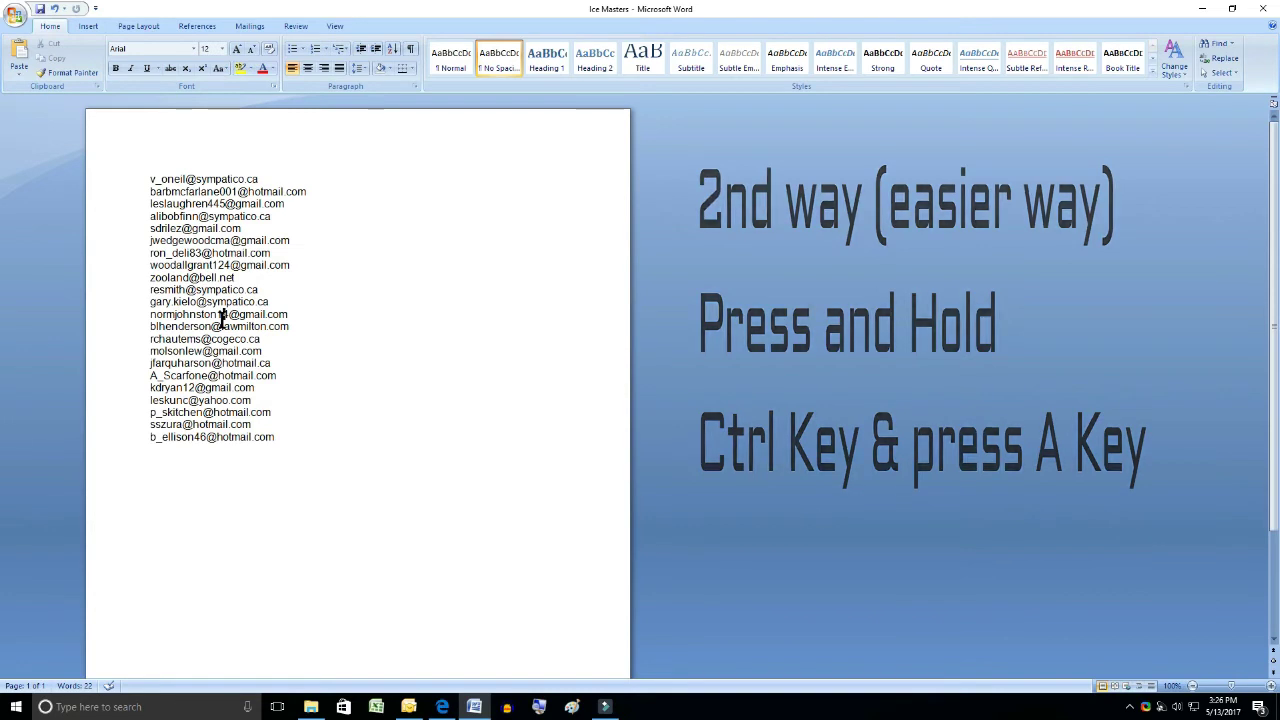
pyautogui.hotkey('ctrl', 'a')
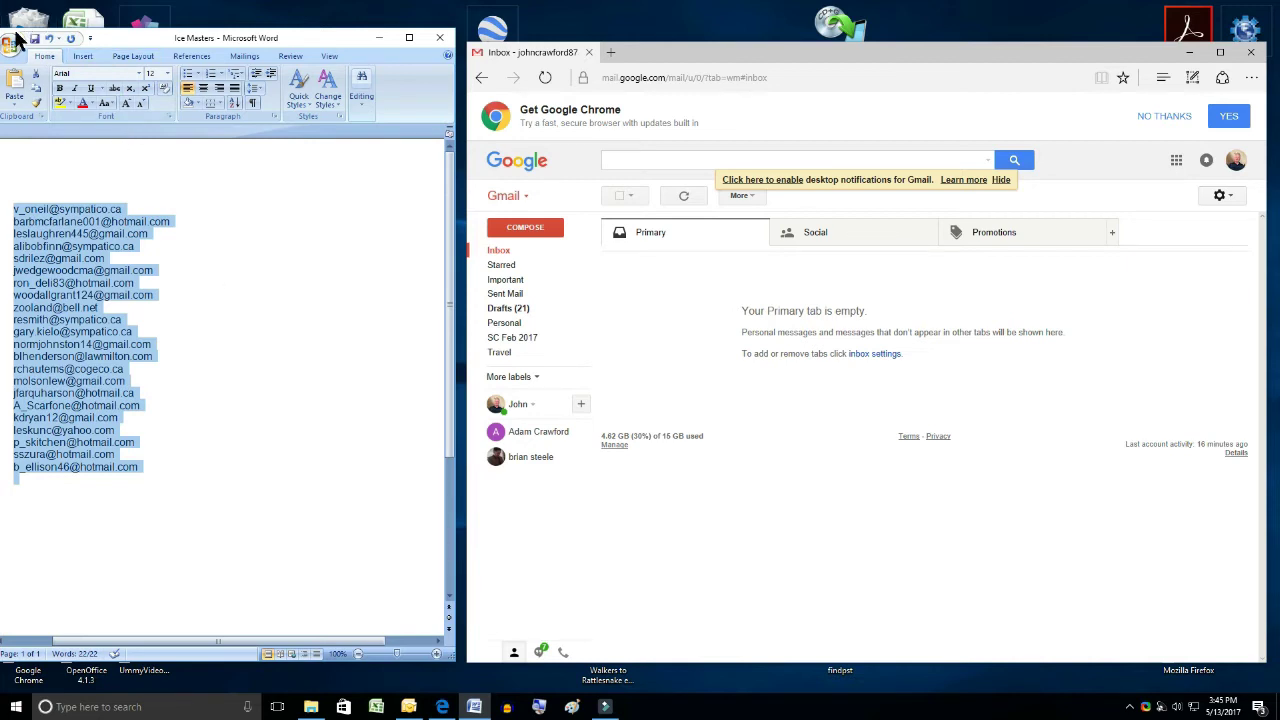
# Copy the selected 22-address list with the Home tab's Copy button
pyautogui.click(33, 92)
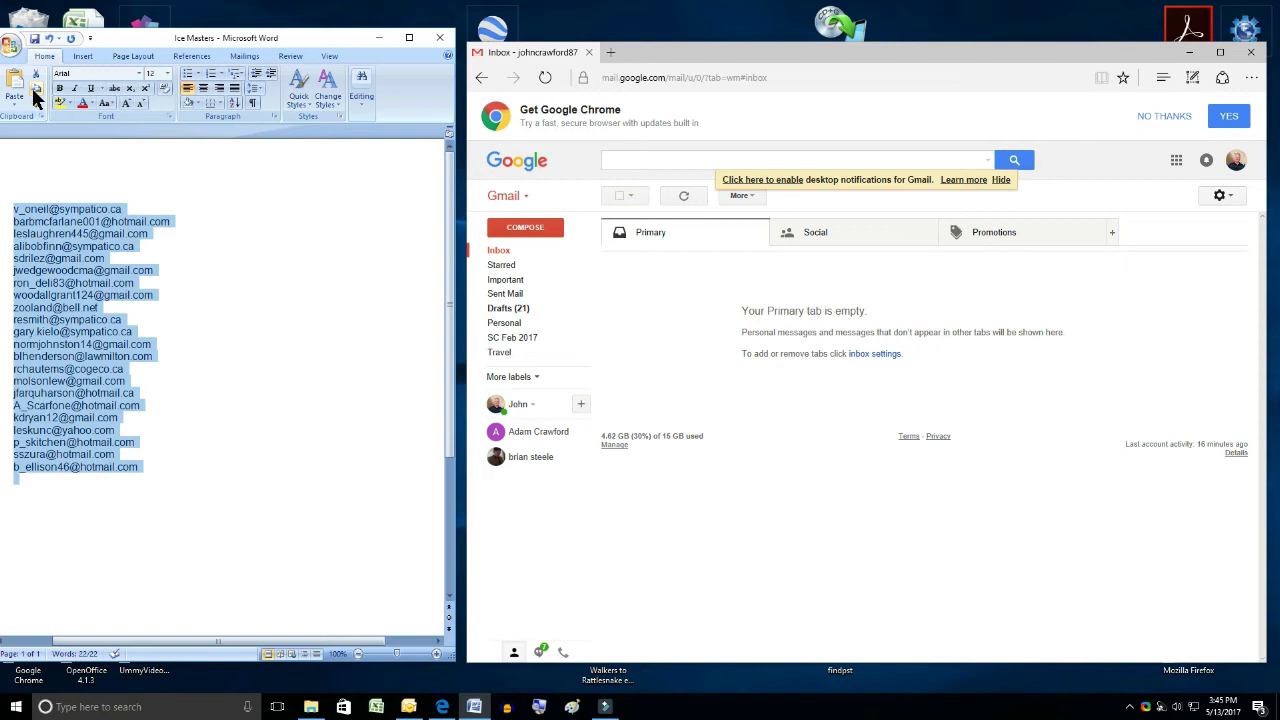
pyautogui.click(35, 89)
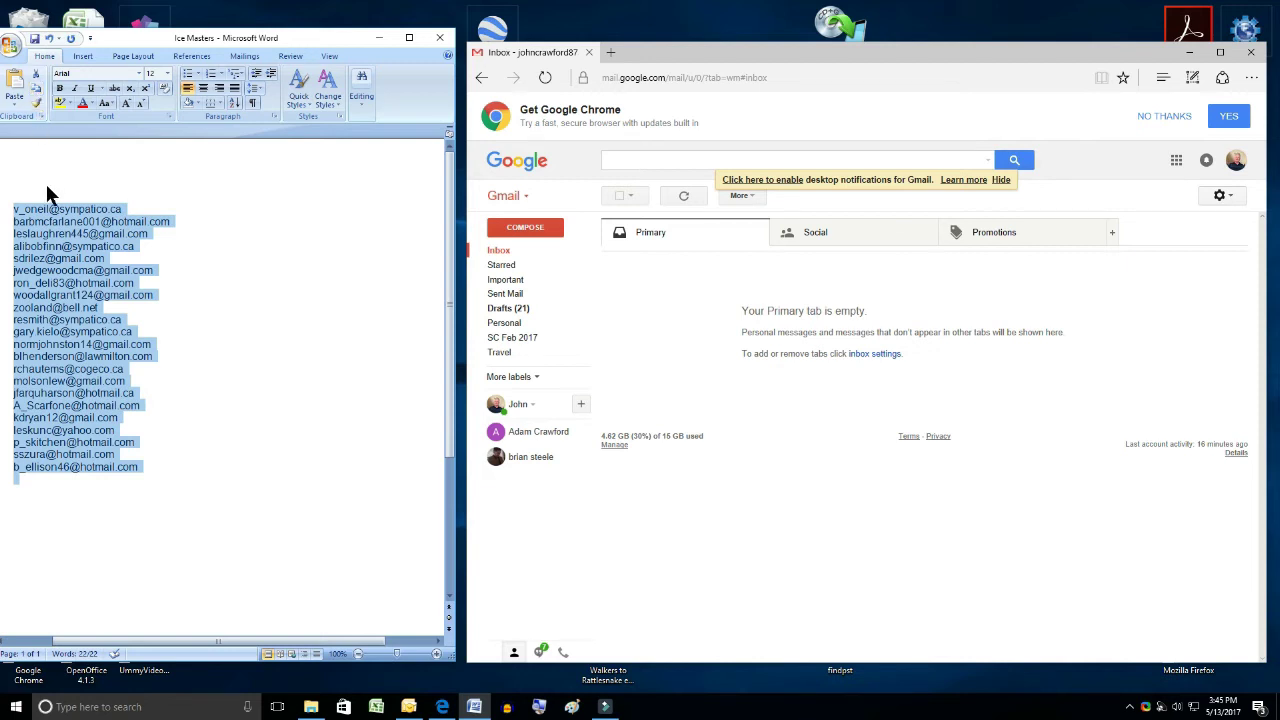
# Copy the selected addresses again through the right-click Copy command
pyautogui.rightClick(70, 276)
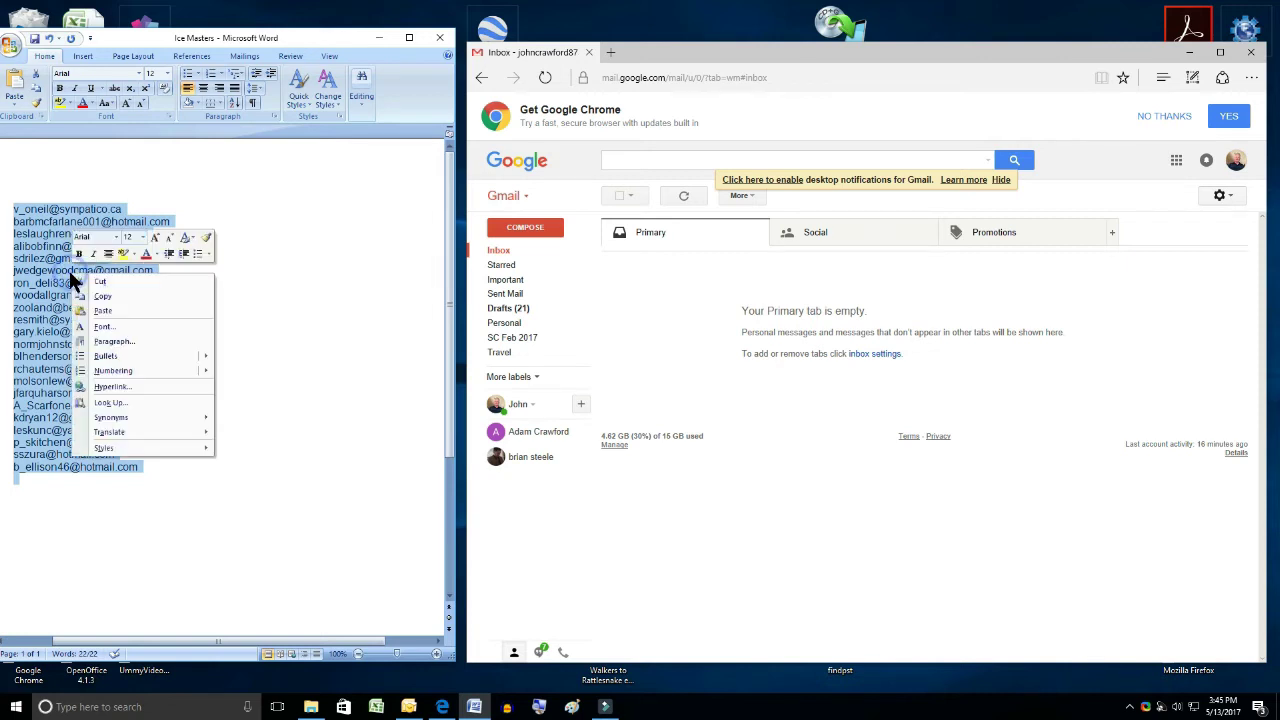
pyautogui.click(116, 300)
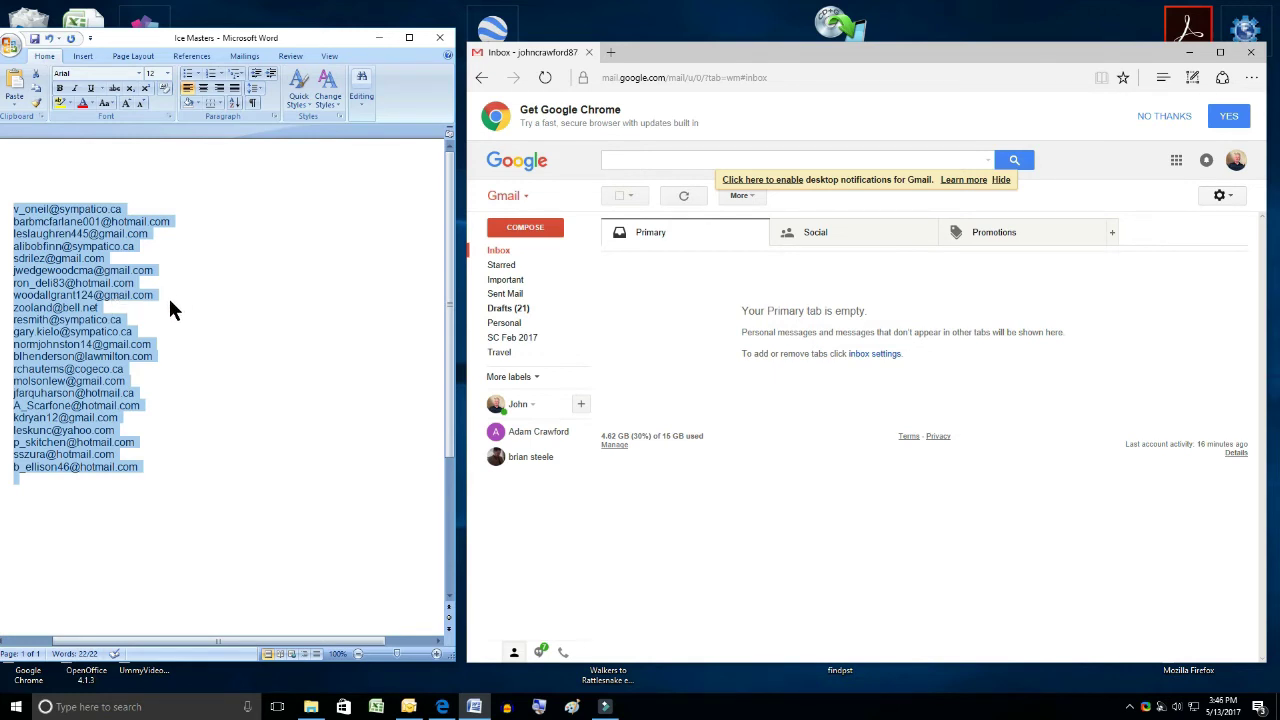
# Maximize the browser and open a blank Gmail Compose window
pyautogui.click(1220, 52)
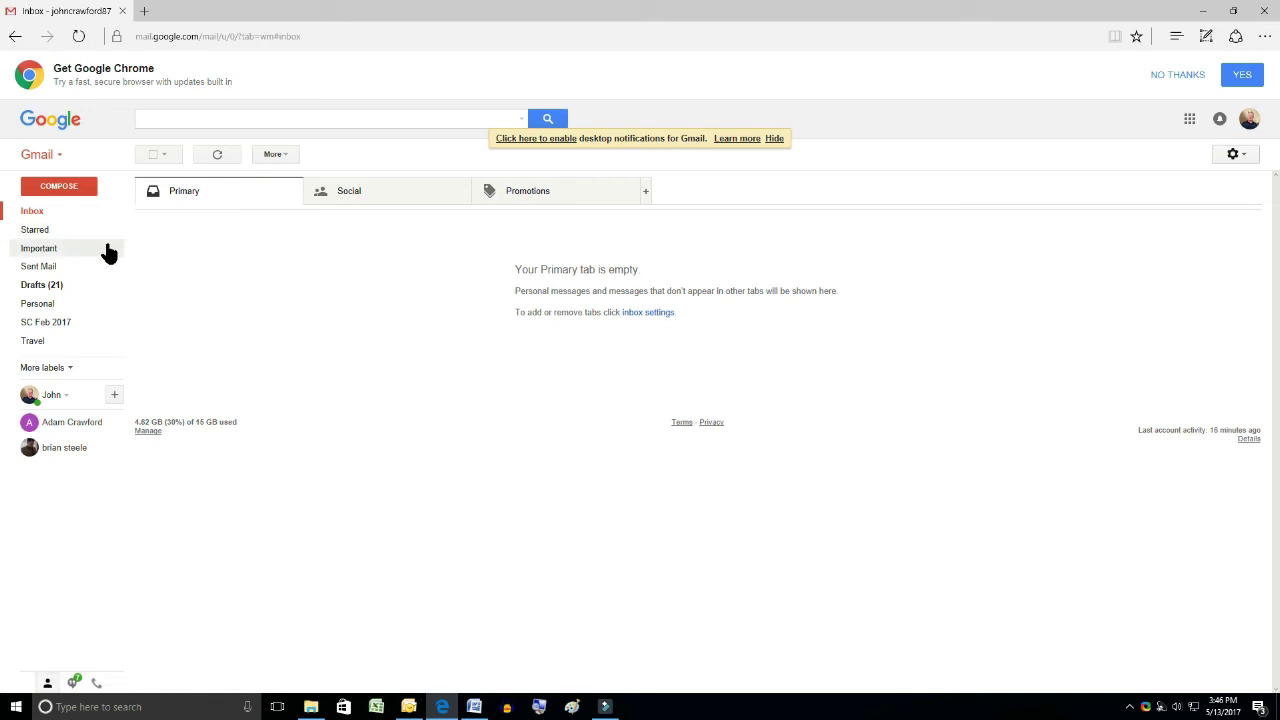
pyautogui.click(72, 195)
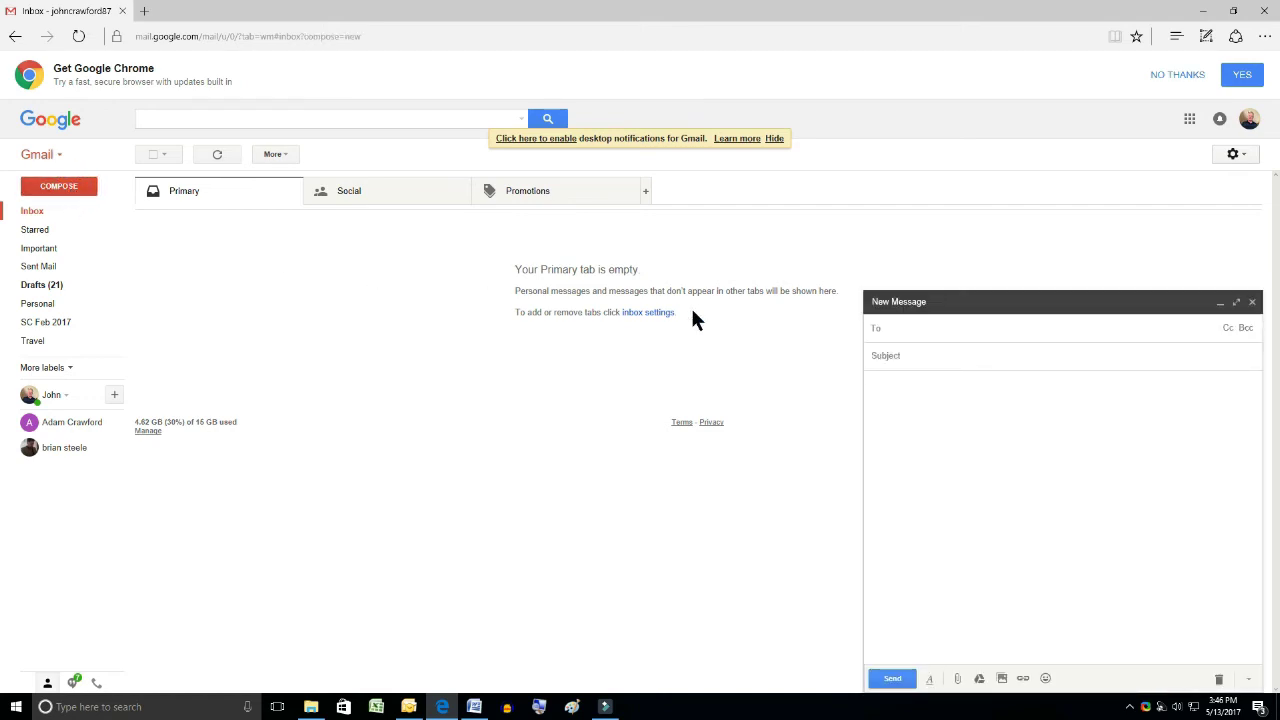
pyautogui.click(958, 300)
# Paste all 22 copied addresses into the message's To line from the right-click menu
pyautogui.rightClick(918, 328)
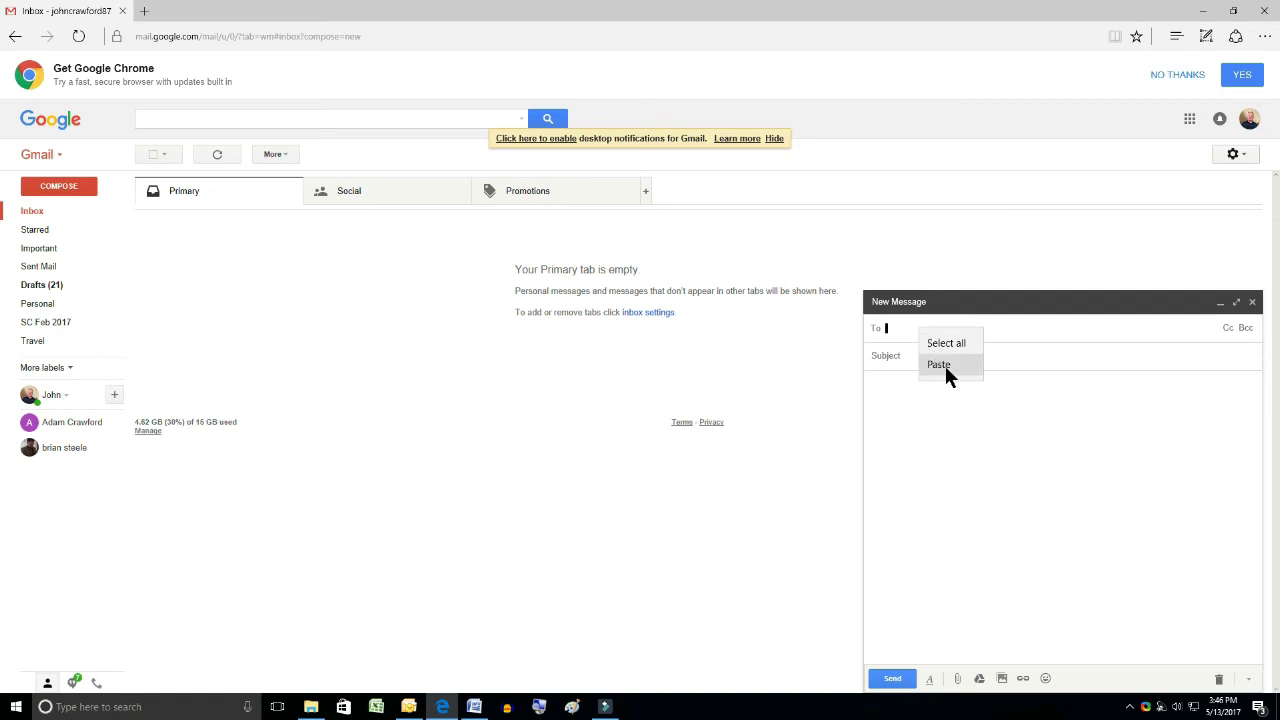
pyautogui.click(945, 365)
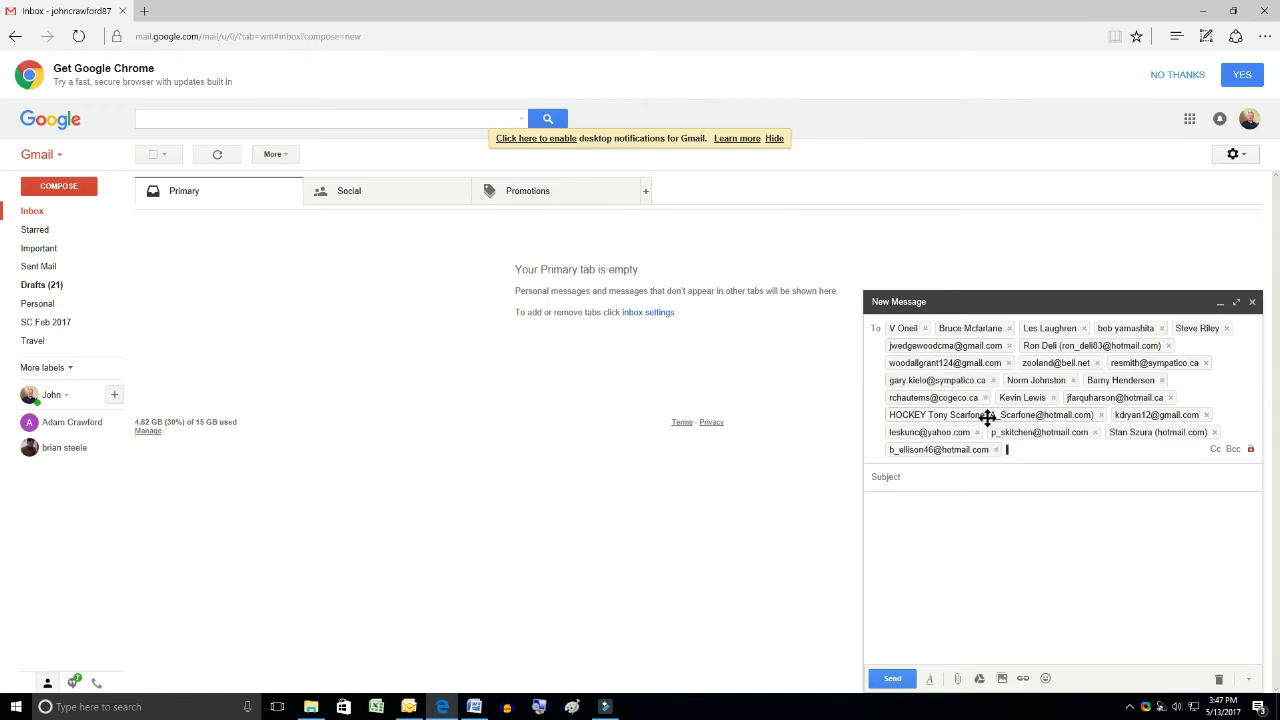
pyautogui.moveTo(987, 417)
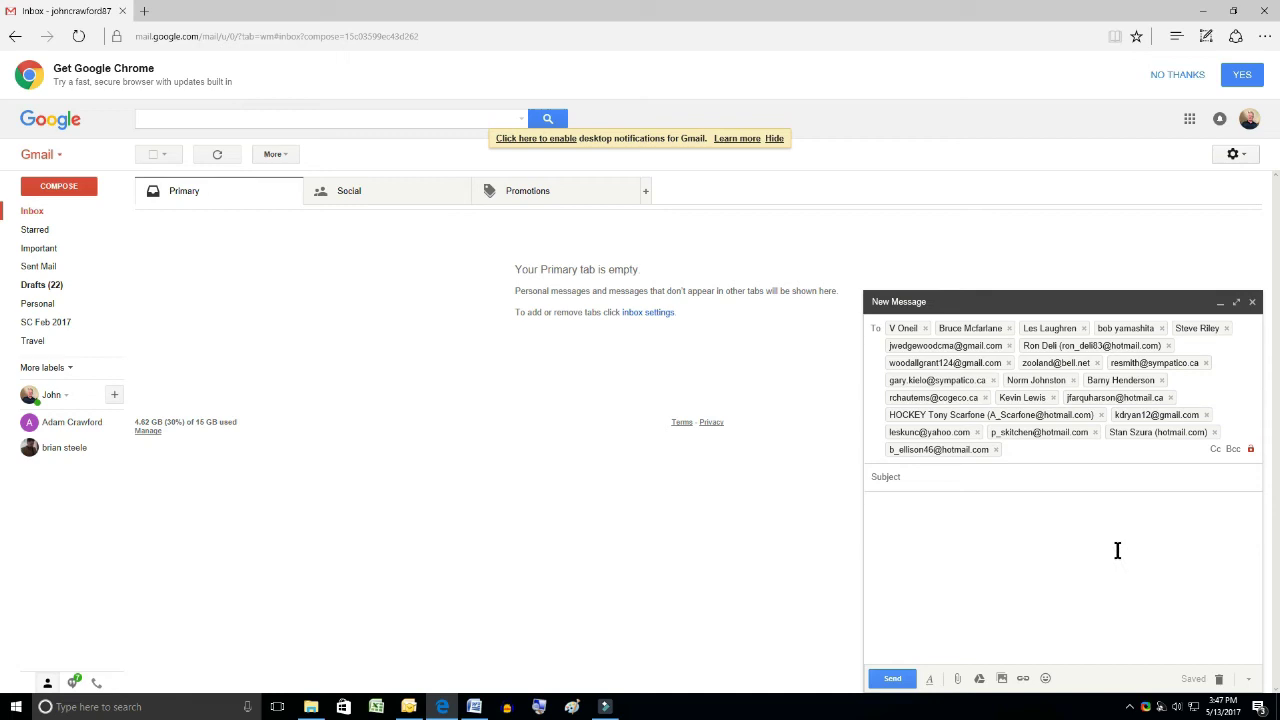
# Enter 'This is Test' as the subject and 'Hello' as the message body
pyautogui.click(988, 480)
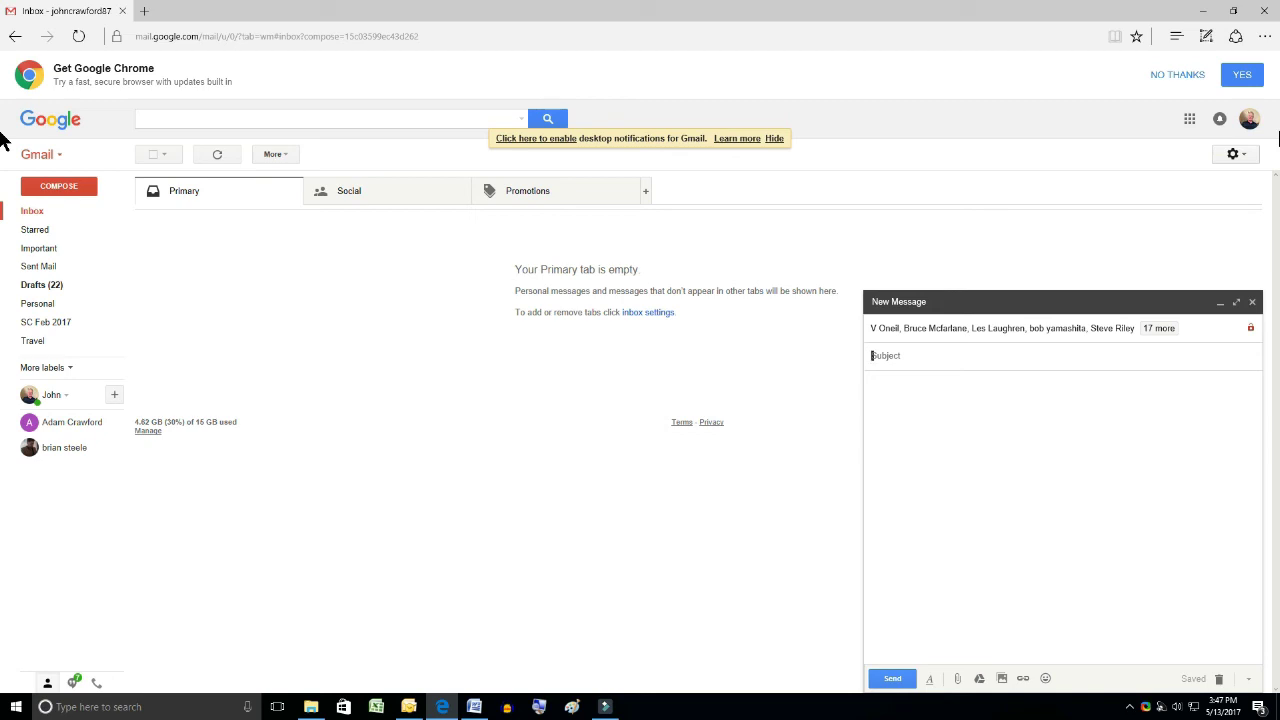
pyautogui.write('This is Test')
pyautogui.press('Tab')
pyautogui.write('Hello')
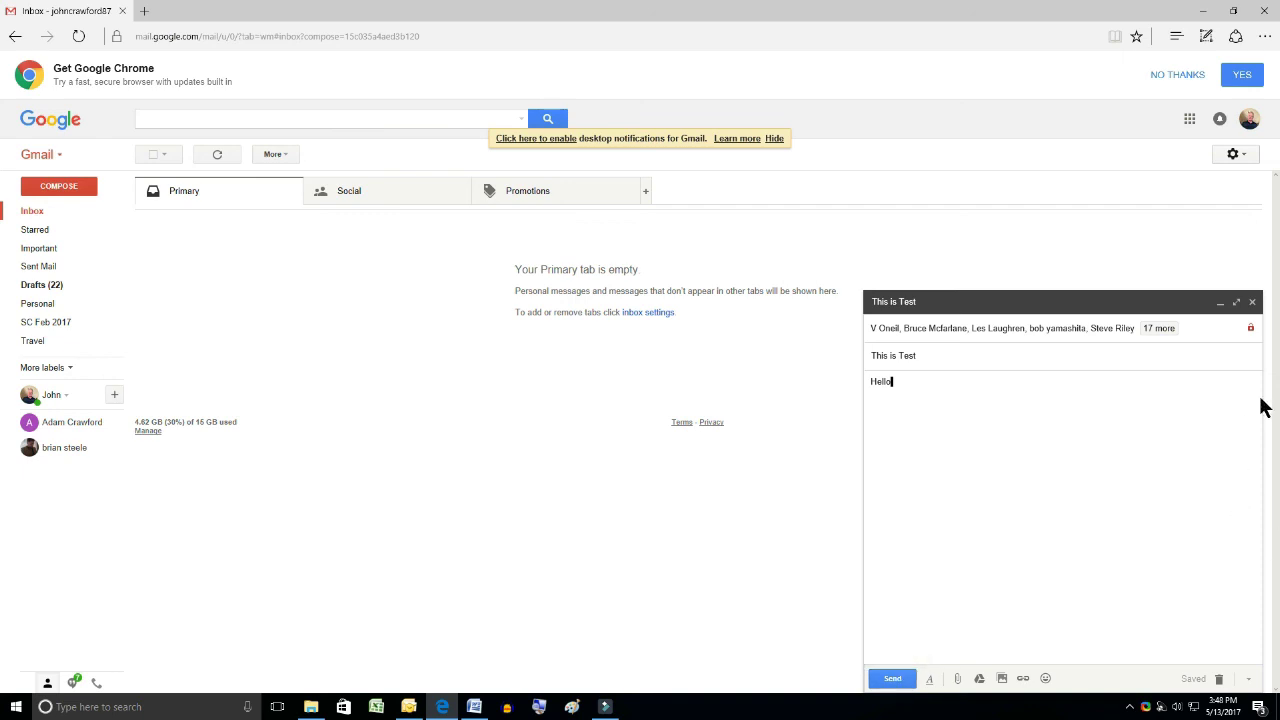
# Discard the current draft, compose a new message, and paste the 22 addresses with Ctrl+V
pyautogui.click(1251, 302)
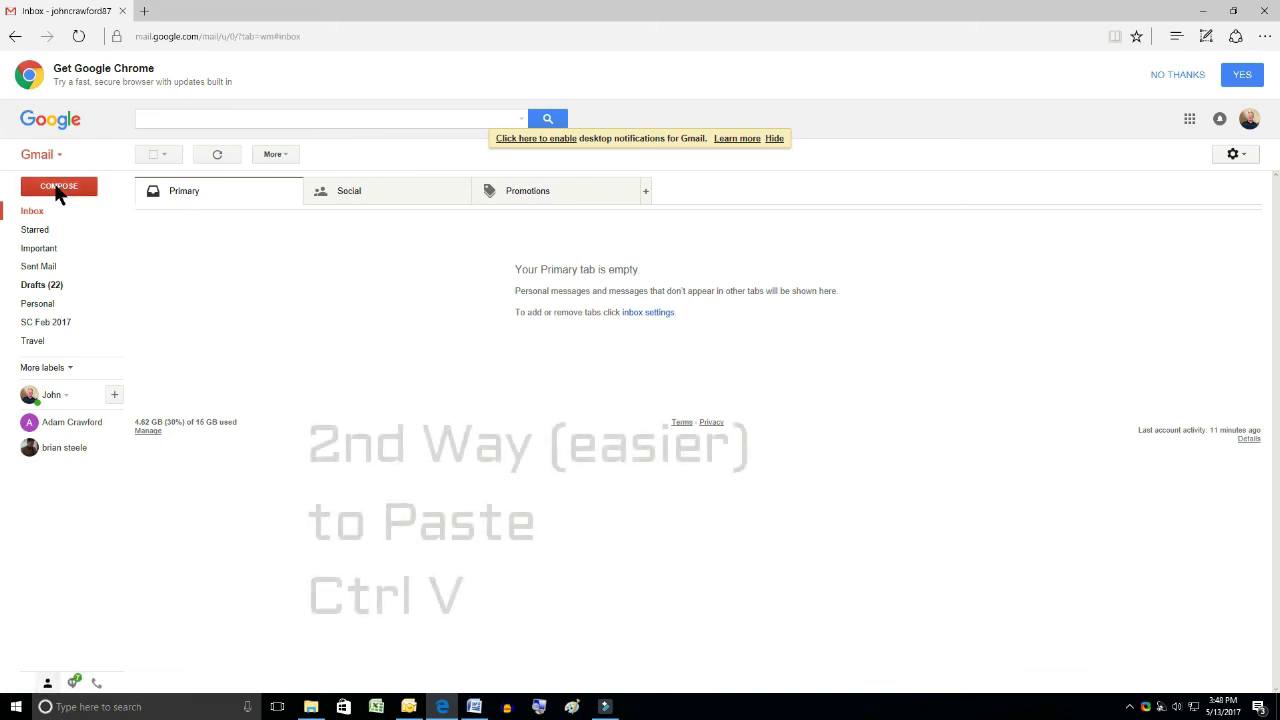
pyautogui.click(57, 189)
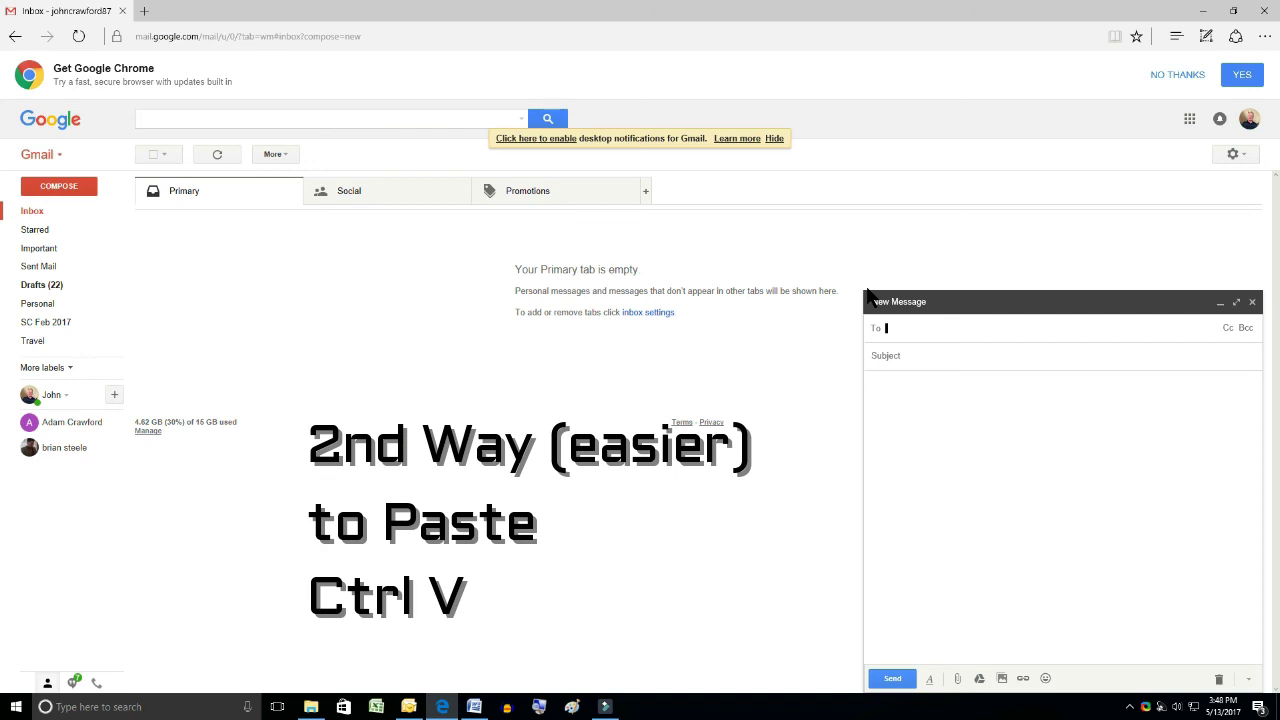
pyautogui.hotkey('ctrl', 'v')
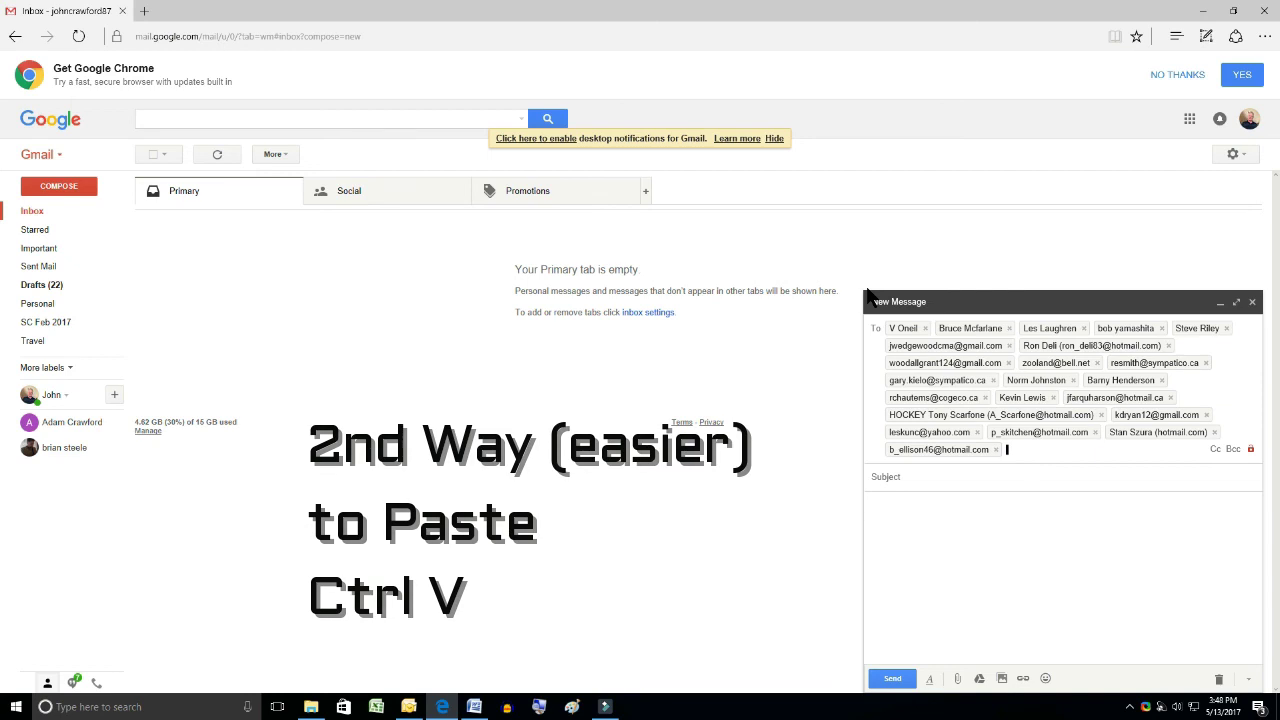